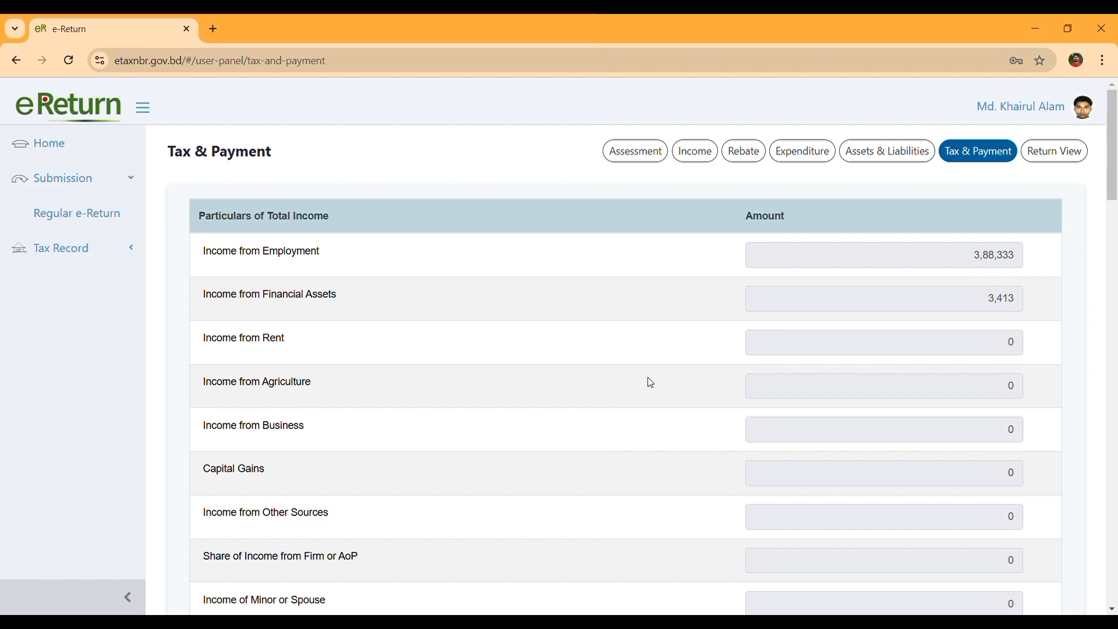
Step: Declare that tax has been paid for the 2024-2025 assessment year and that the tax payment status needs updating
scroll(648, 378, "down", 6)
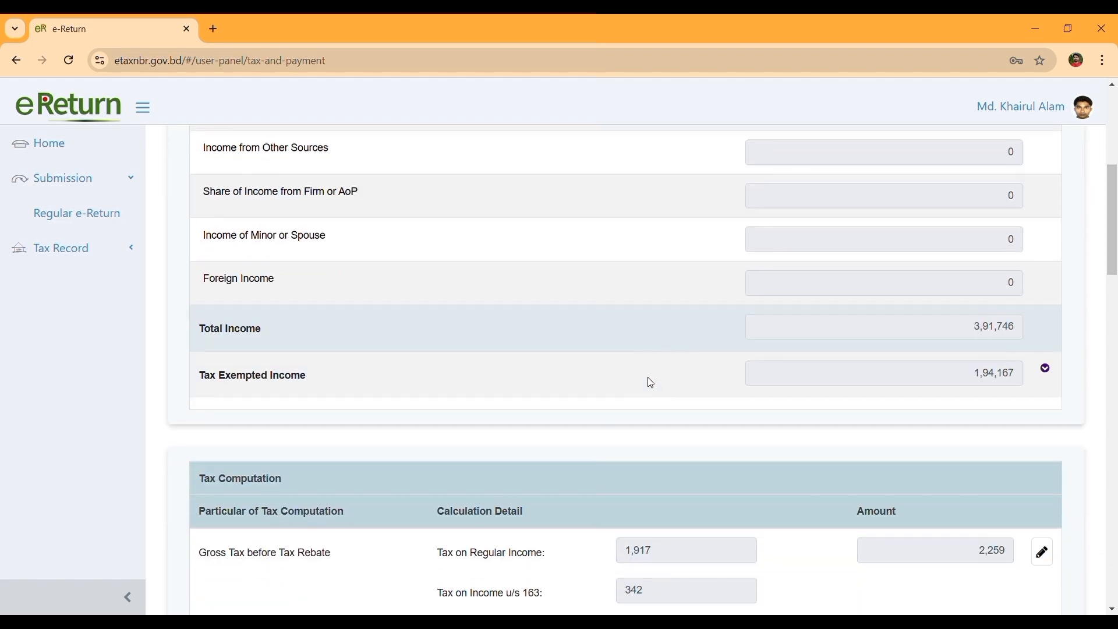
scroll(648, 378, "down", 5)
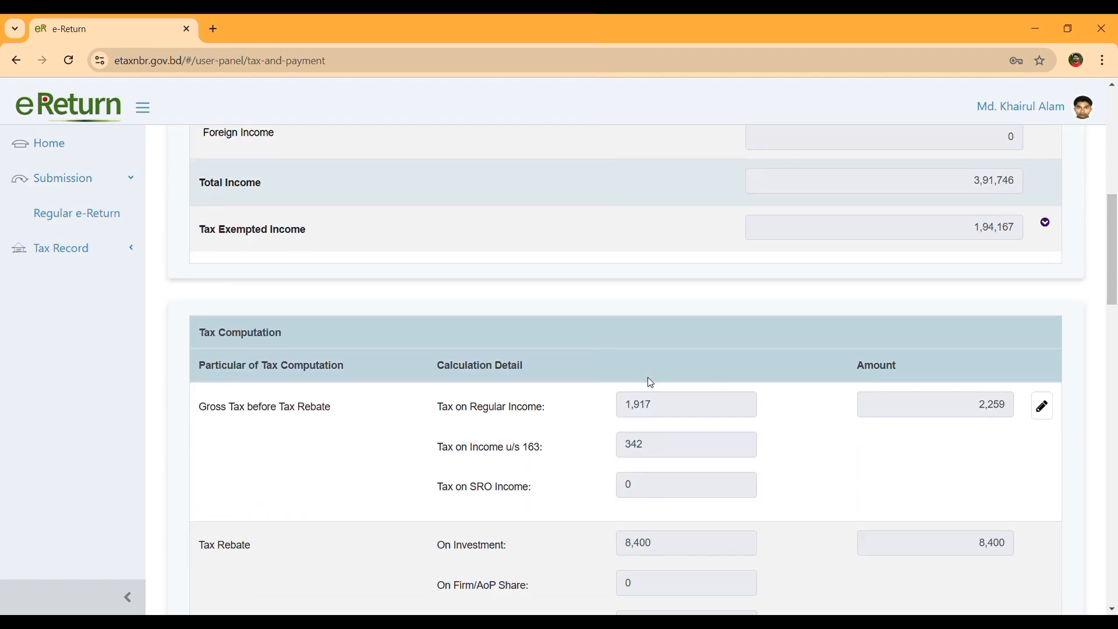
scroll(651, 383, "down", 8)
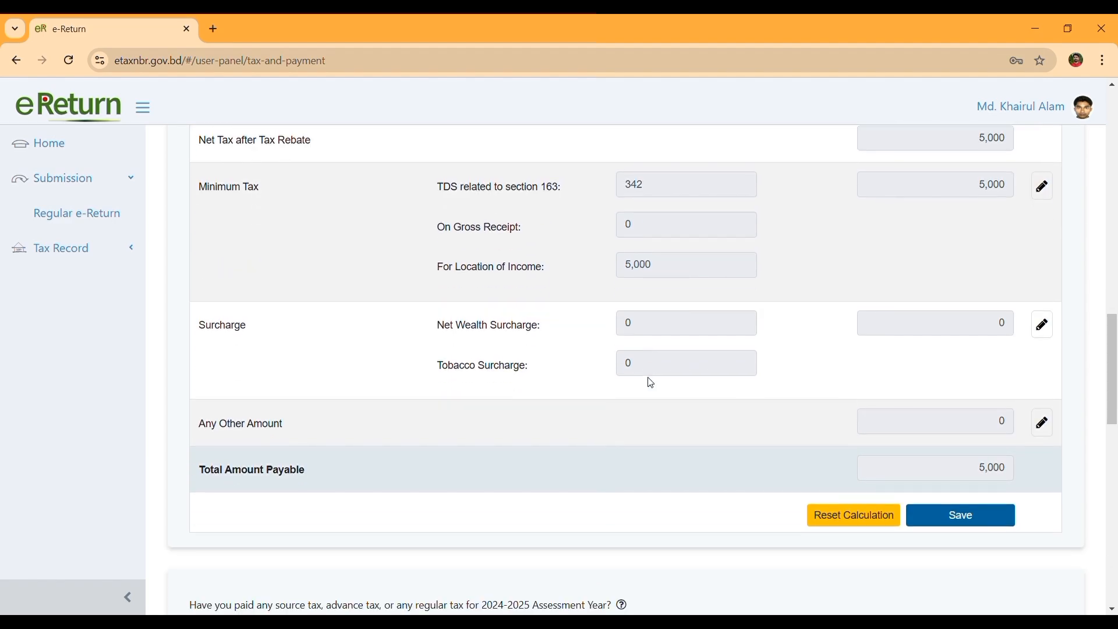
scroll(651, 383, "down", 4)
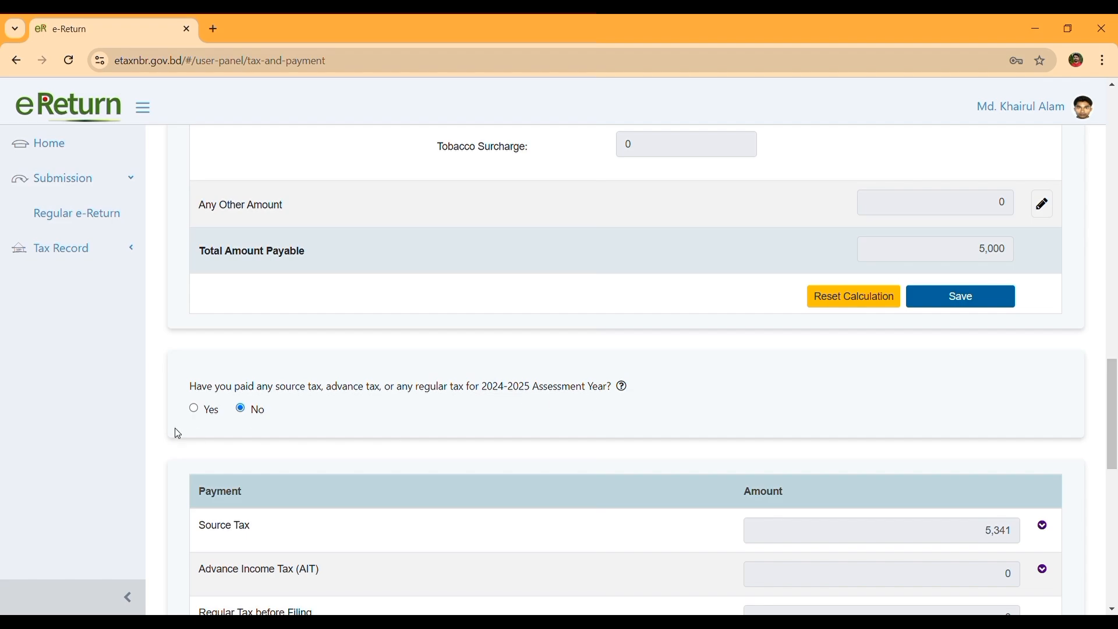
left_click(198, 411)
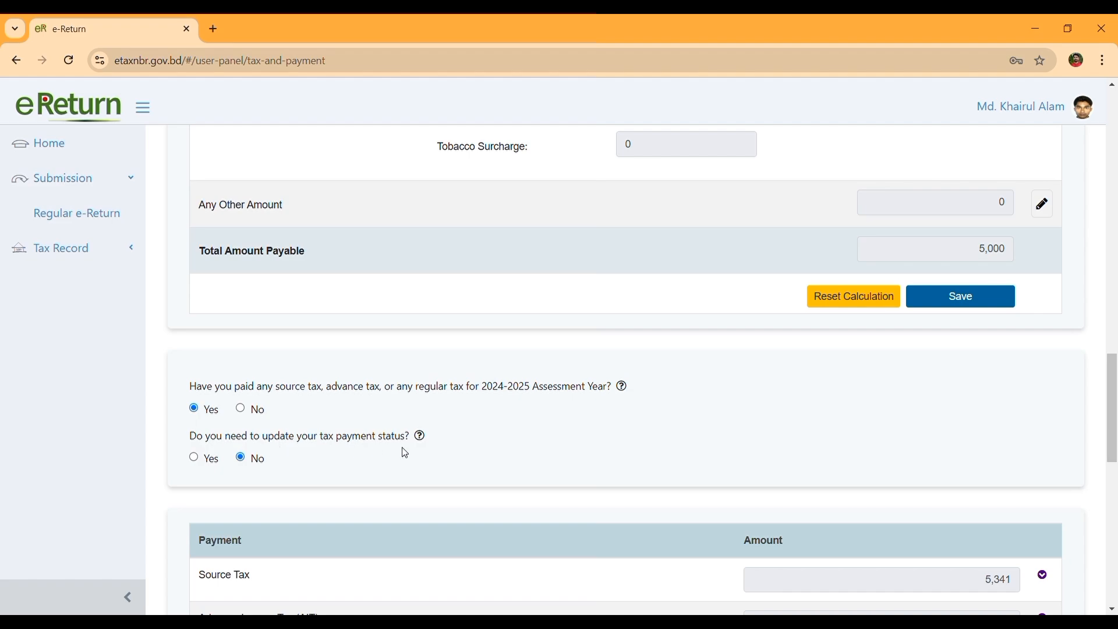
left_click(195, 460)
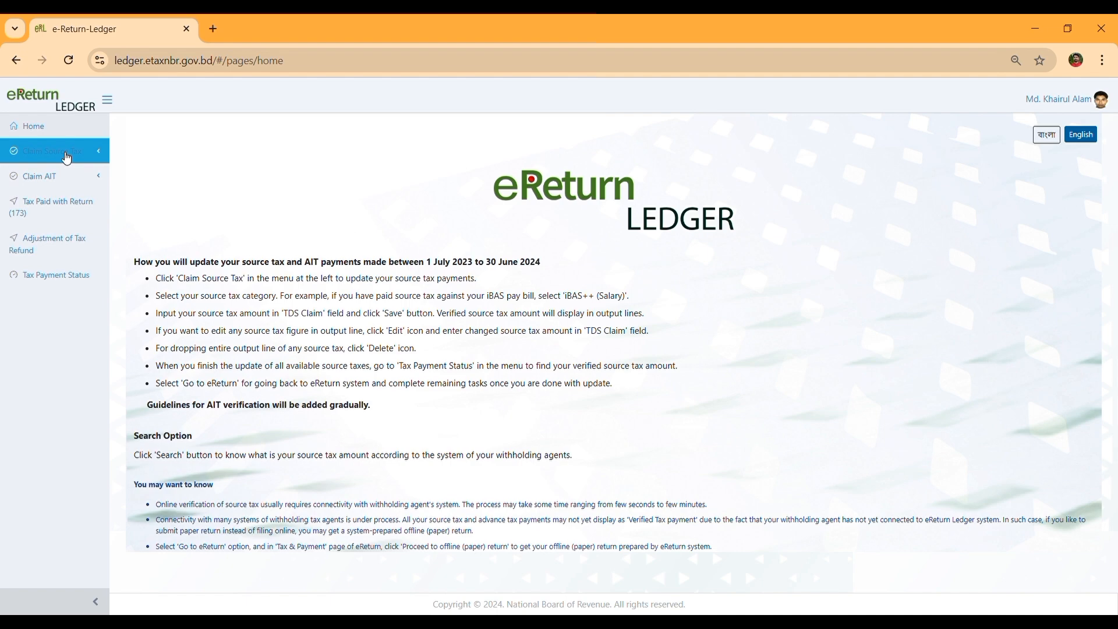
Step: Open the Salary (Others) source tax claim page and look over its TDS details
left_click(67, 159)
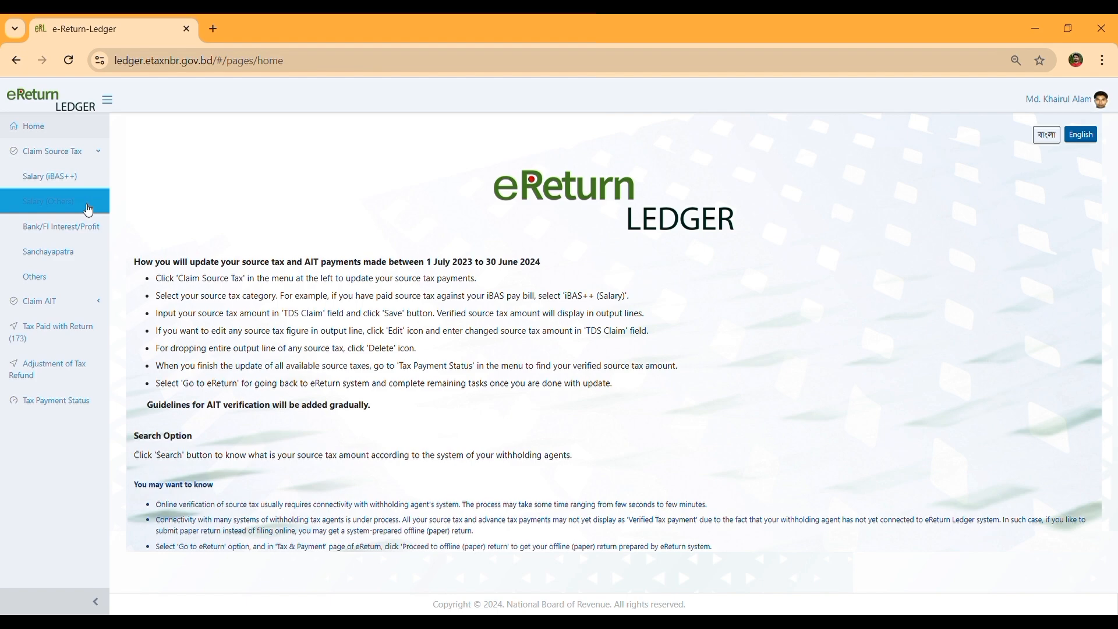
left_click(88, 209)
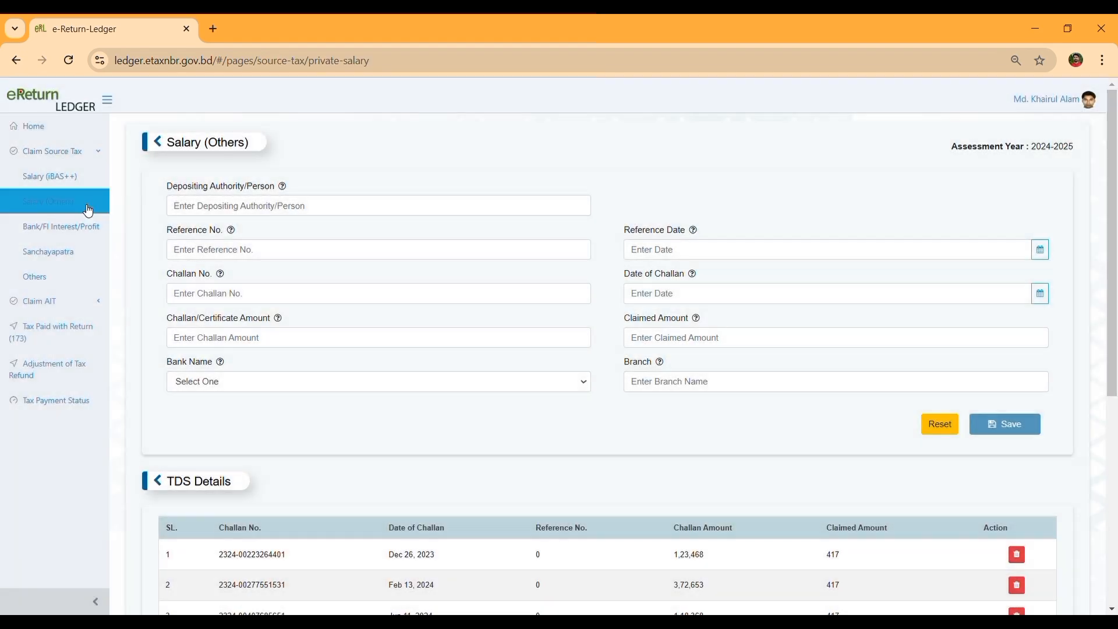
scroll(499, 344, "down", 3)
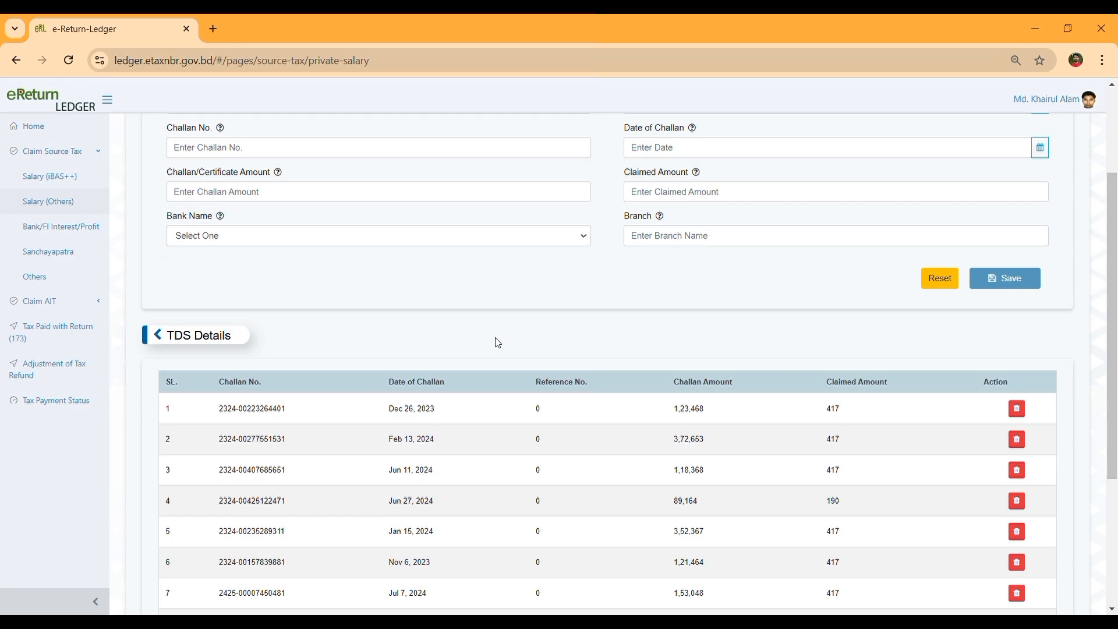
scroll(499, 343, "up", 3)
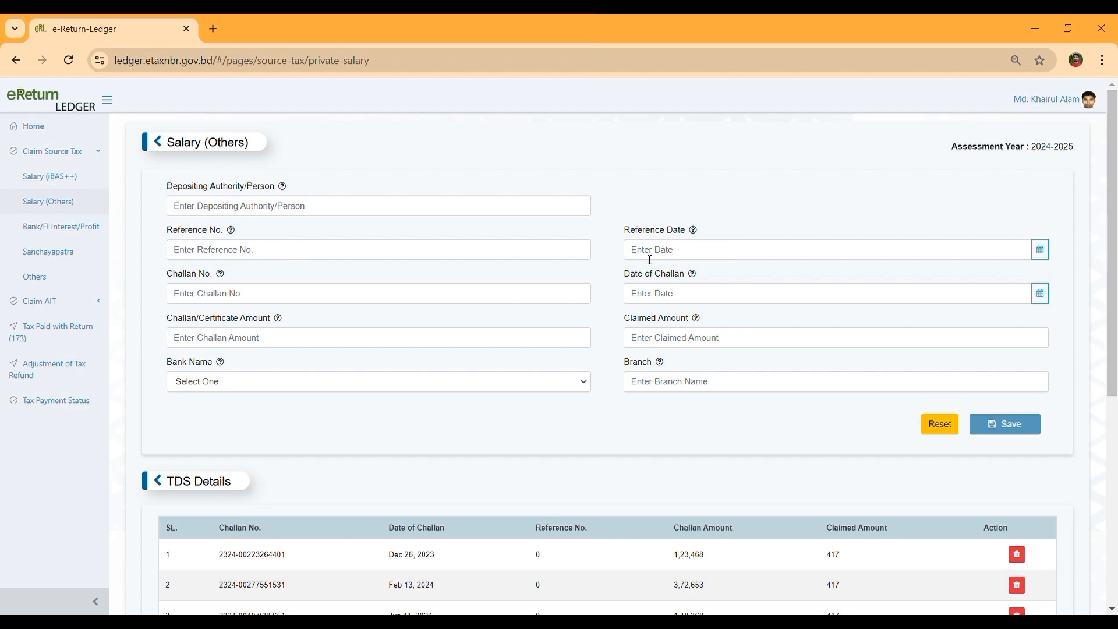
Step: Examine the reference, challan, claimed amount, bank and branch fields of the Salary (Others) claim form without filling them in
left_click(666, 256)
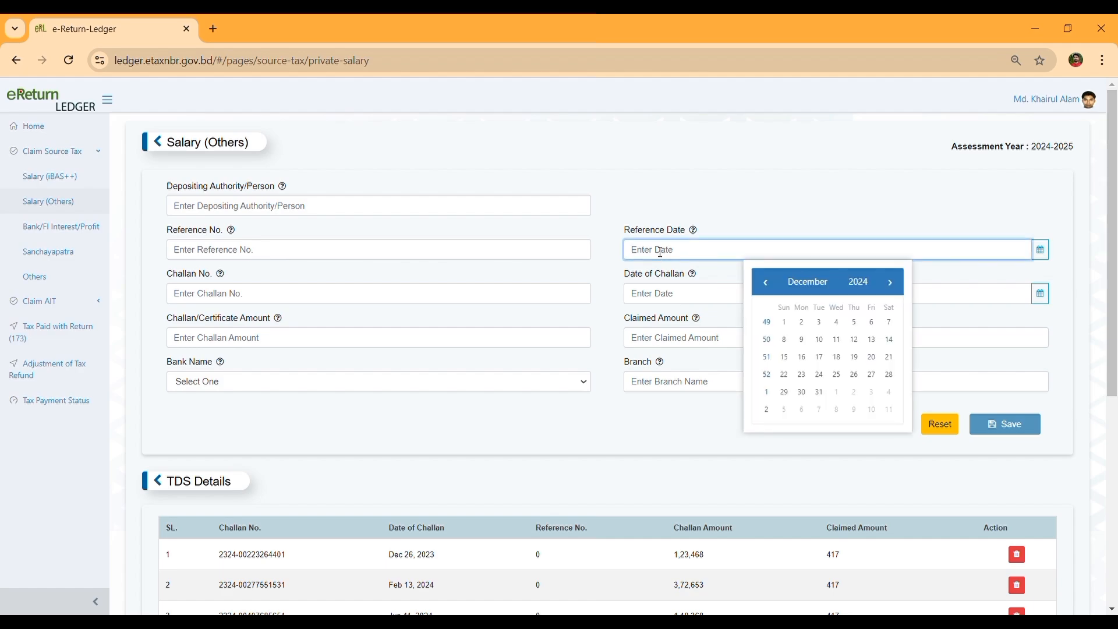
left_click(605, 254)
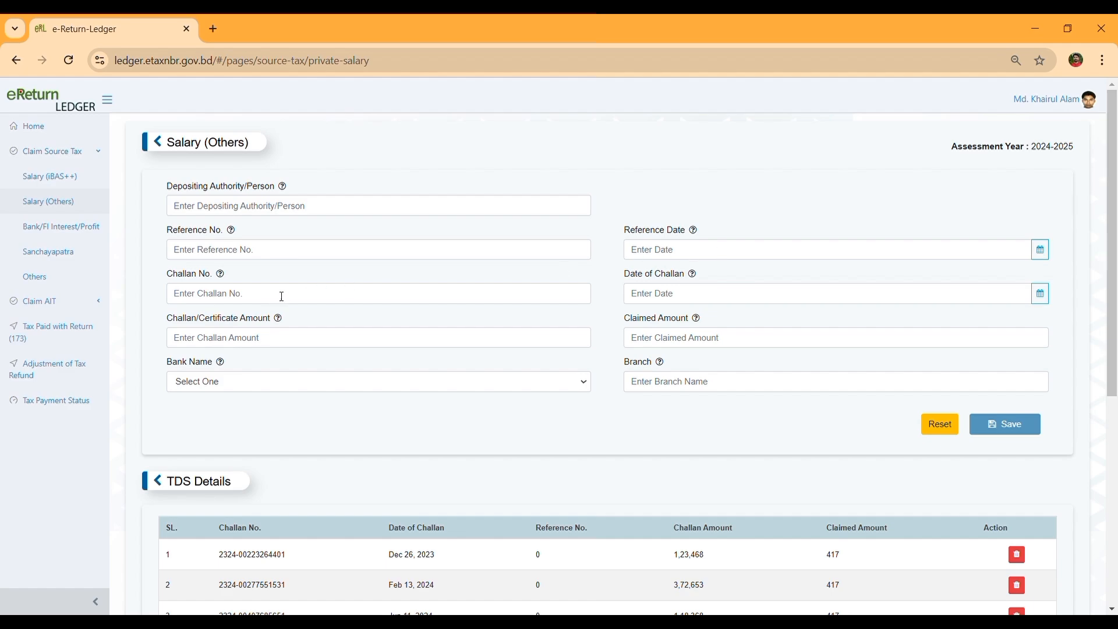
left_click(285, 296)
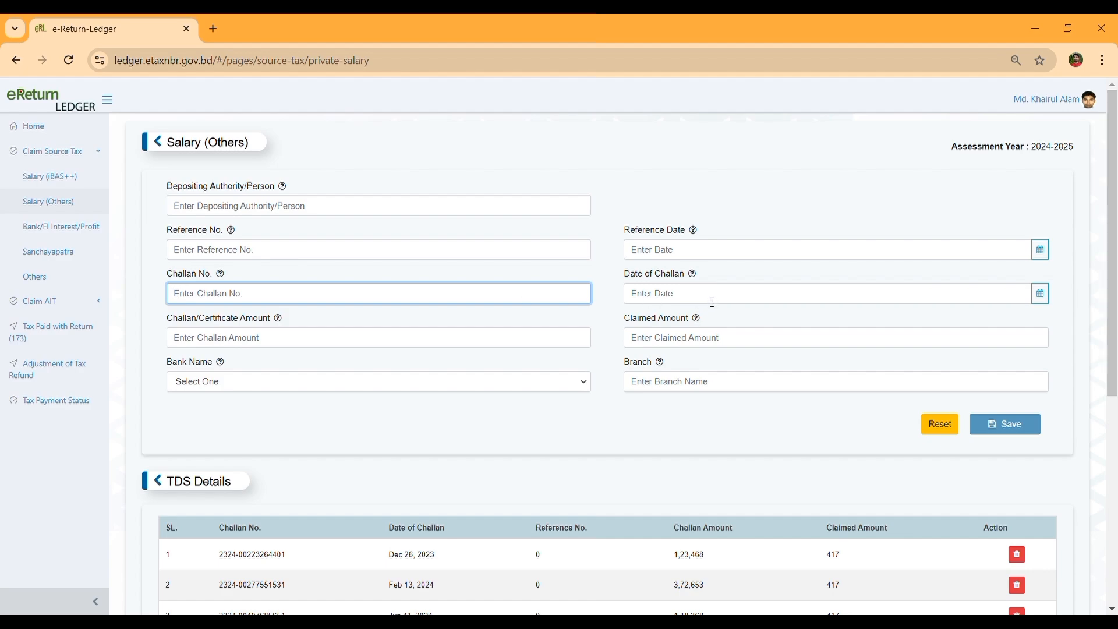
left_click(712, 302)
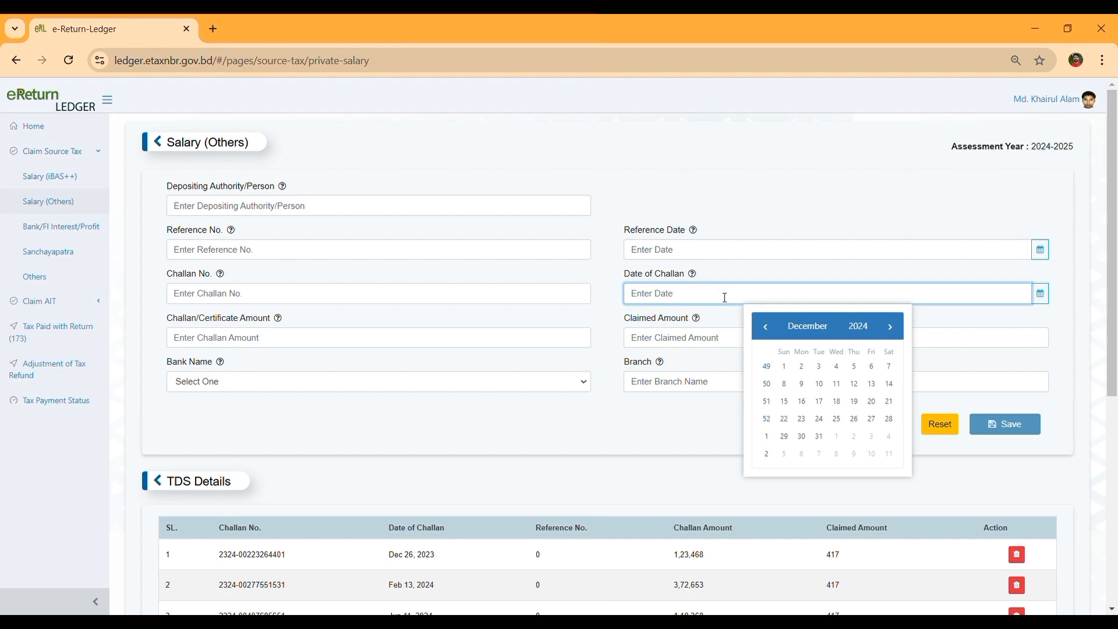
left_click(725, 299)
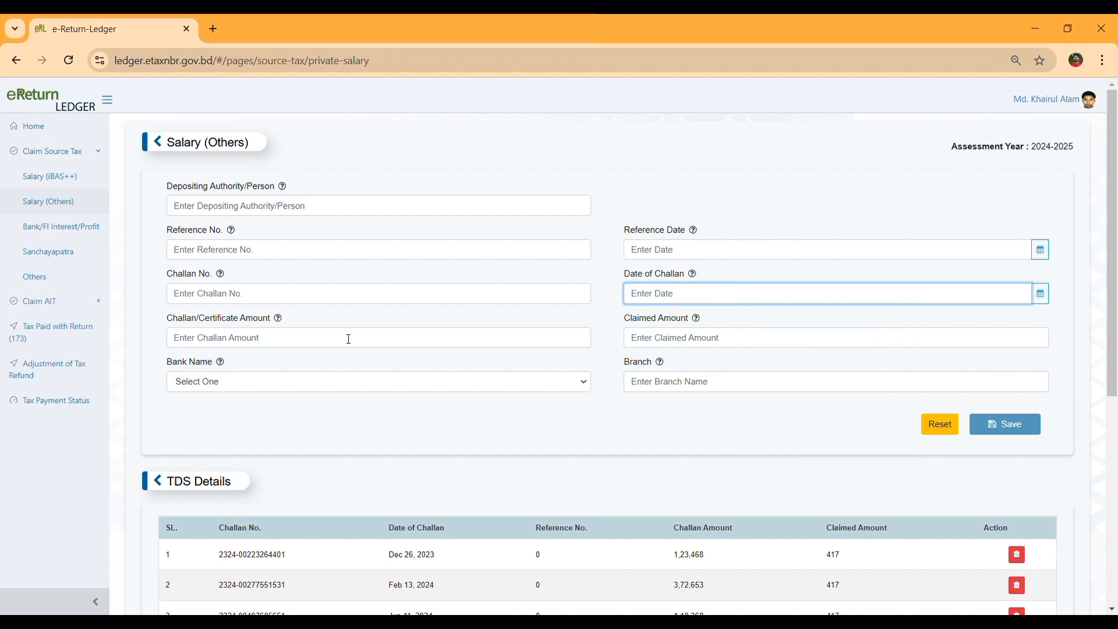
left_click(349, 340)
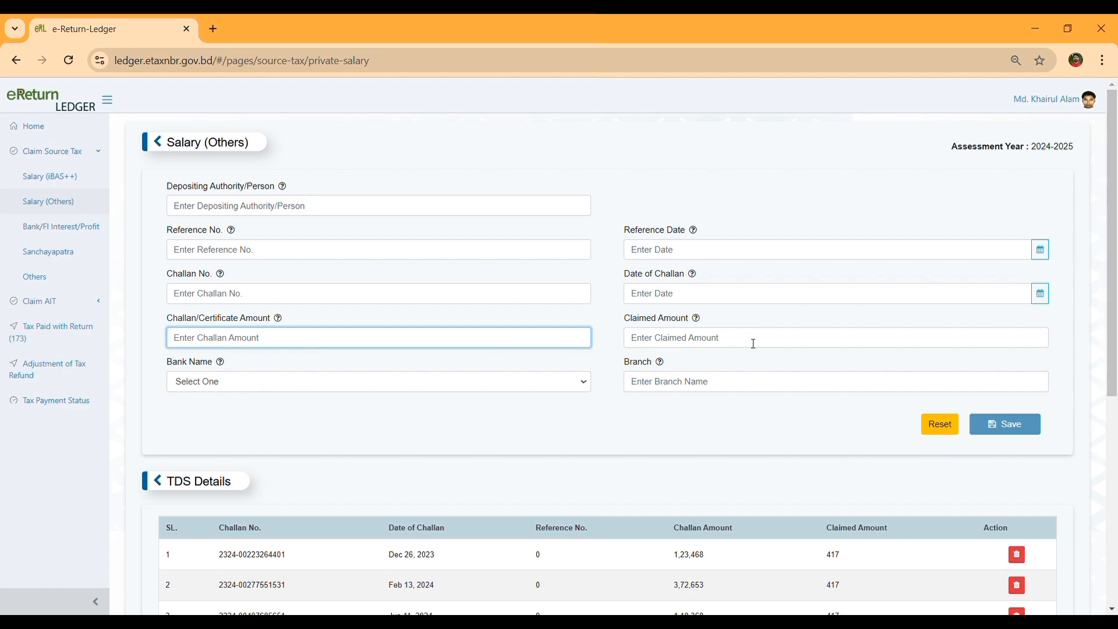
left_click(755, 344)
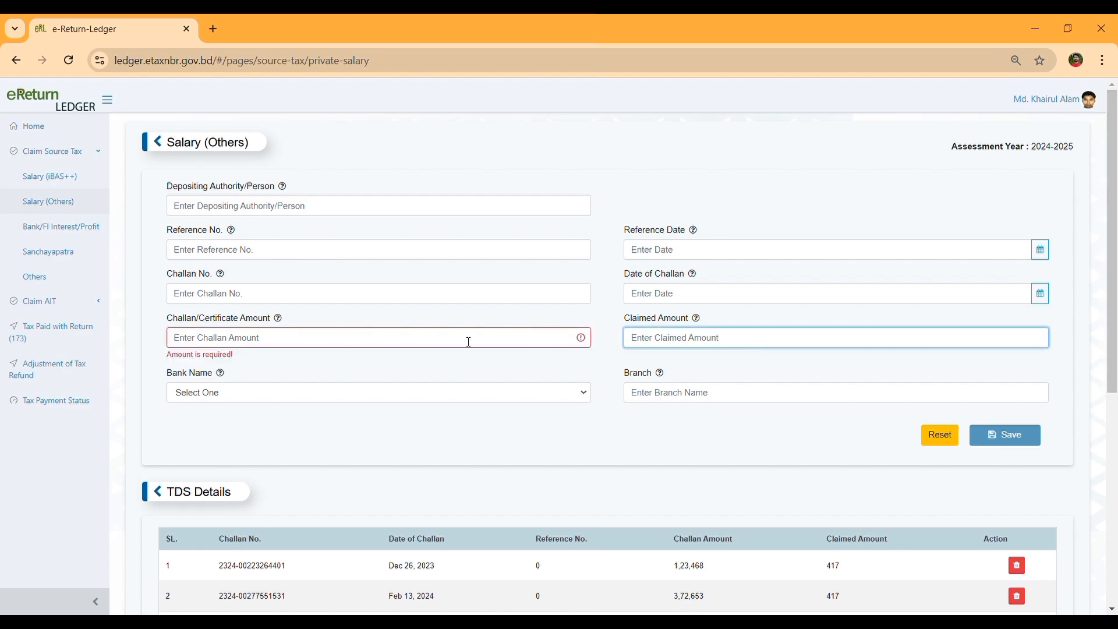
left_click(413, 343)
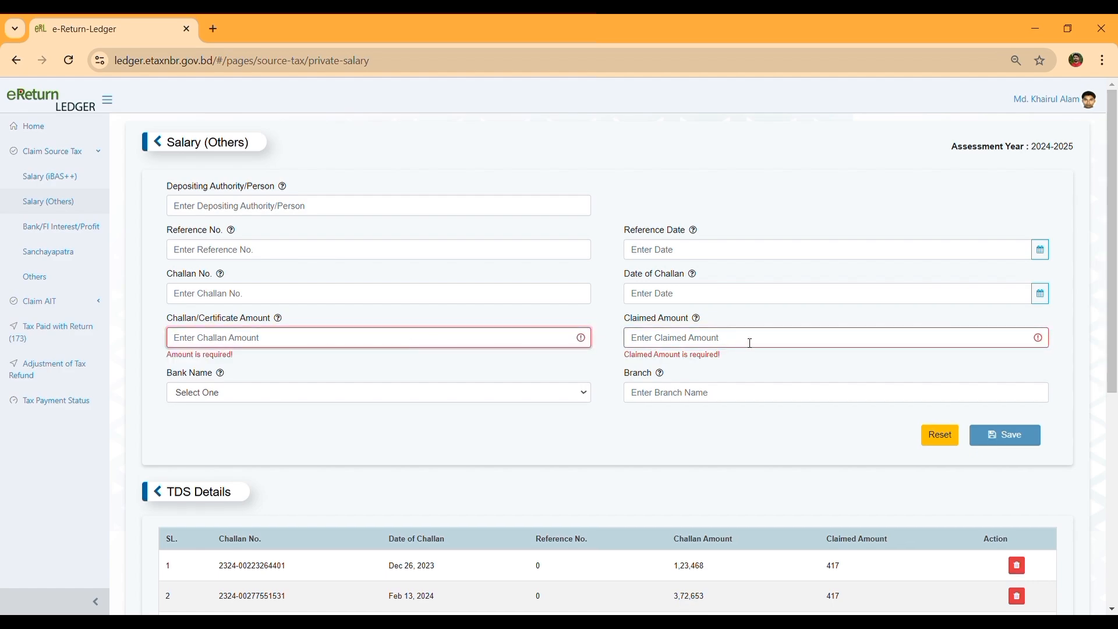
left_click(751, 344)
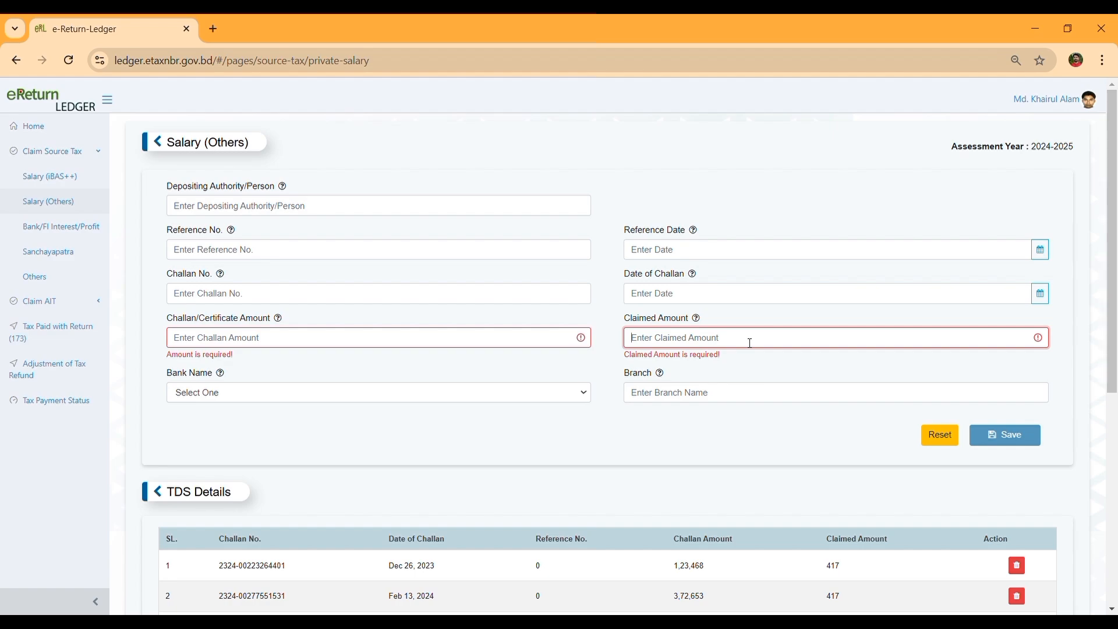
left_click_drag(848, 576, 826, 578)
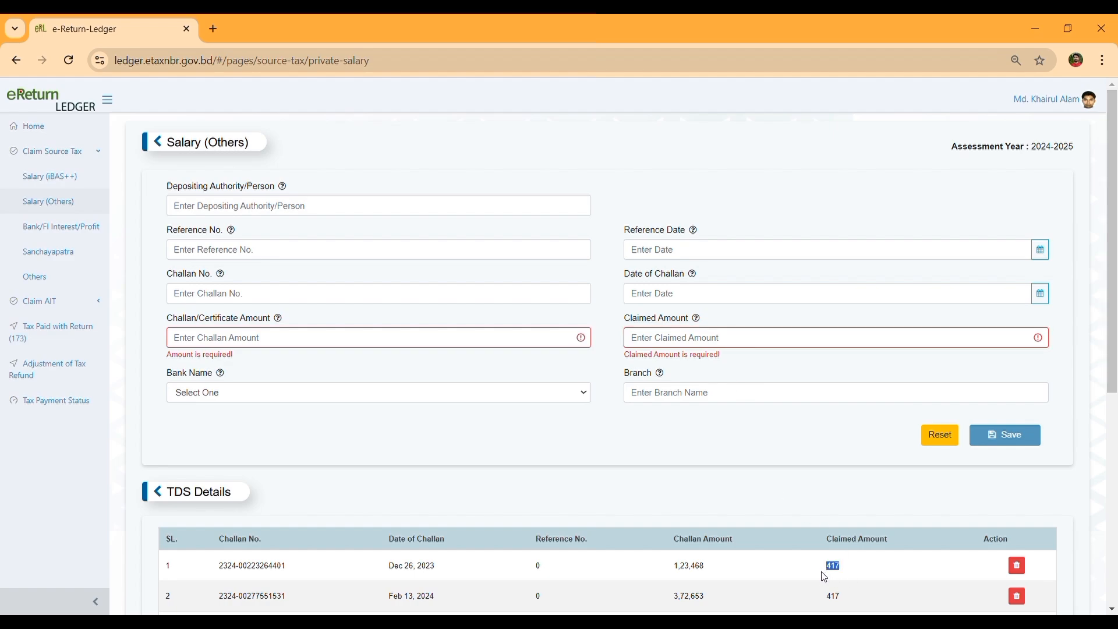
left_click(772, 342)
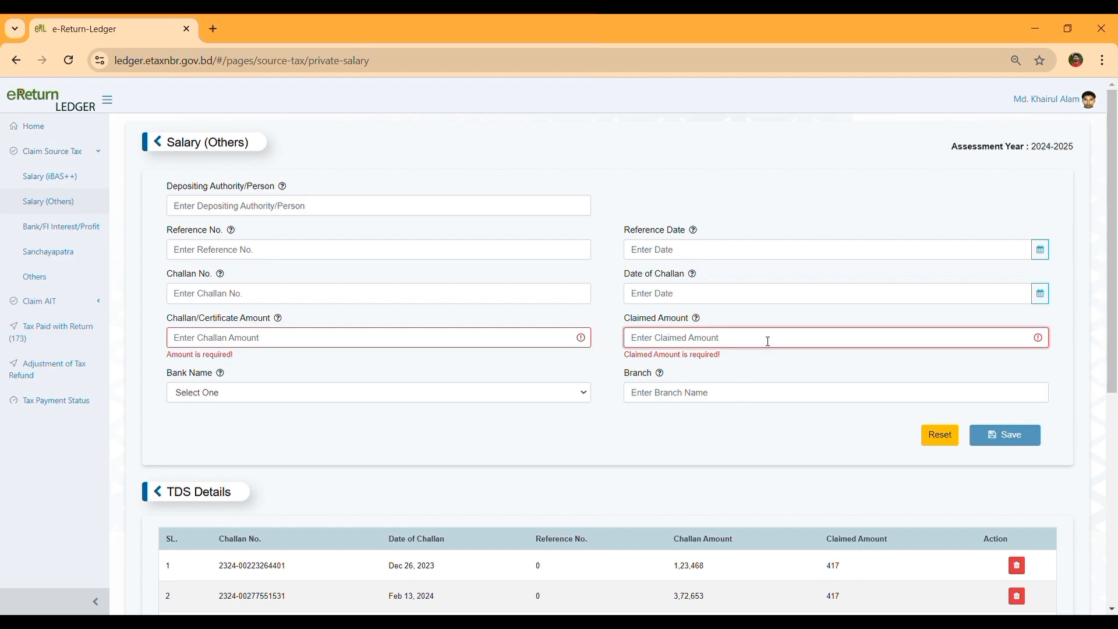
left_click(334, 401)
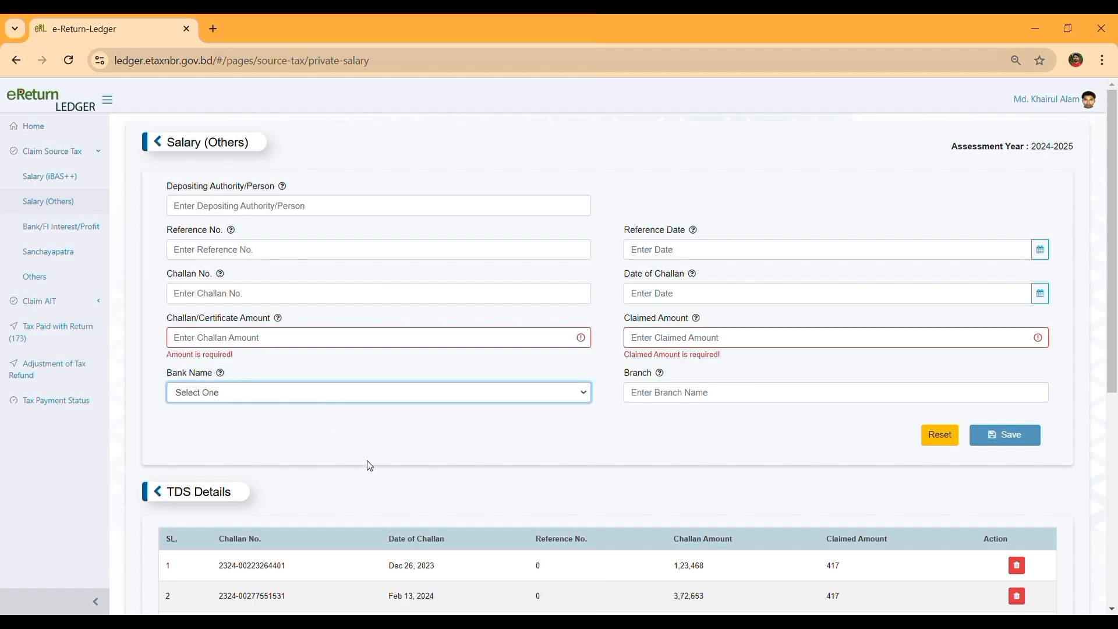
scroll(421, 491, "down", 1)
left_click(359, 364)
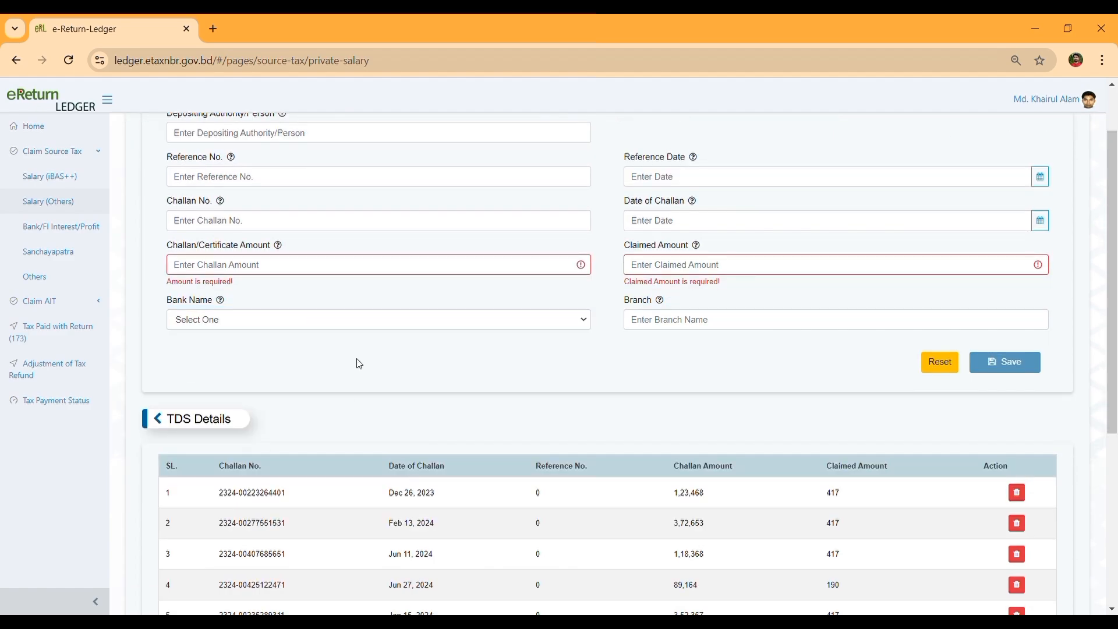
left_click(729, 327)
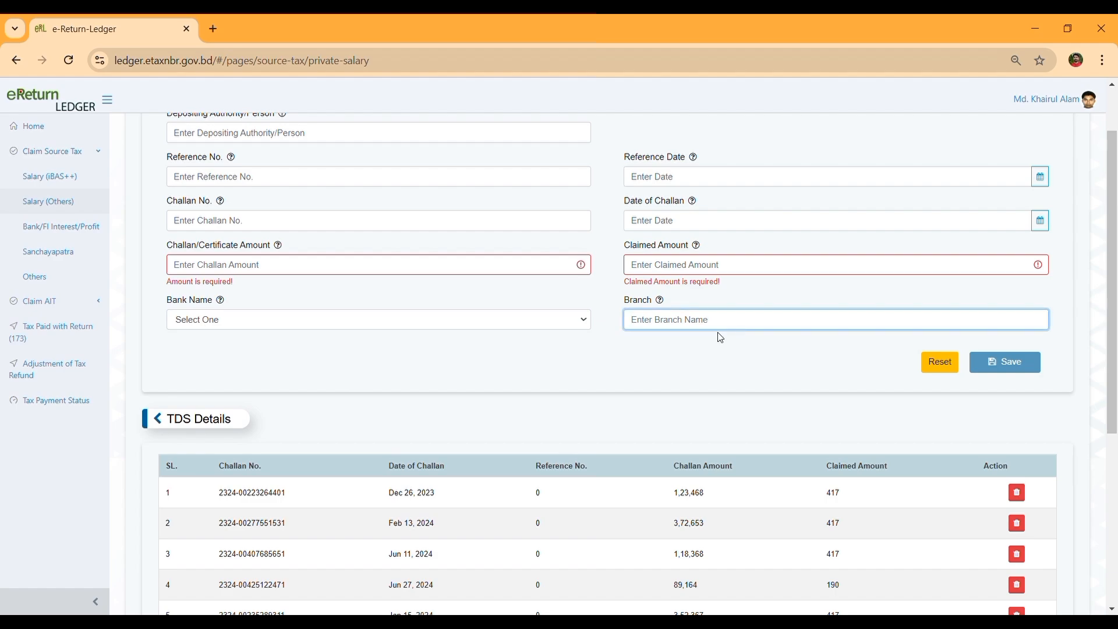
left_click(718, 348)
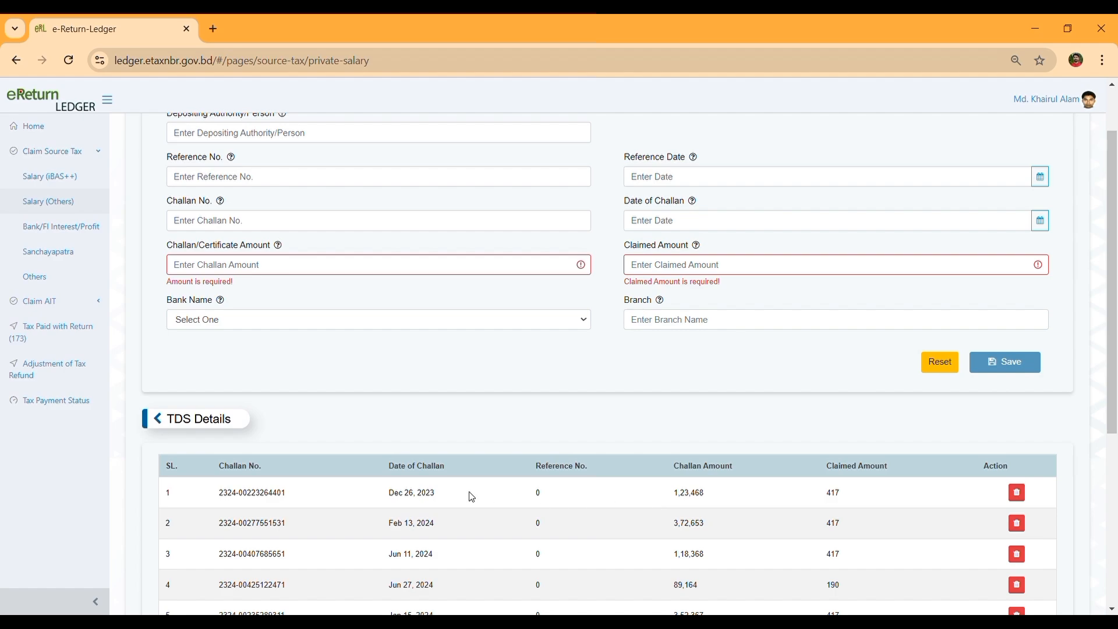
Step: Review the full list of claimed salary TDS entries and open the Bank/FI Interest/Profit source tax page
scroll(804, 506, "down", 3)
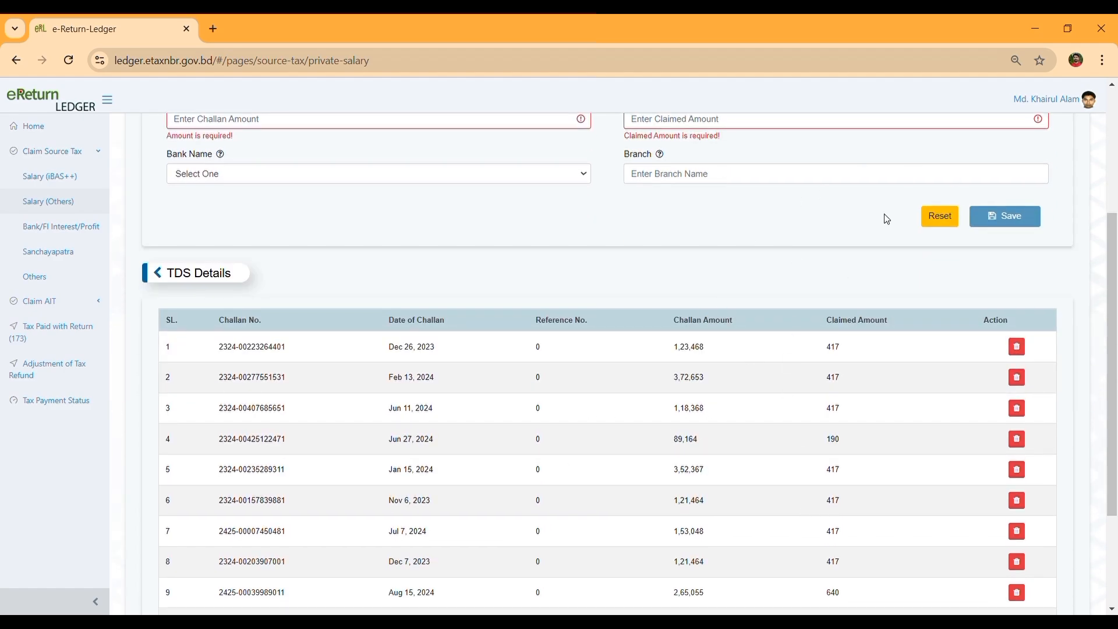
scroll(767, 457, "down", 3)
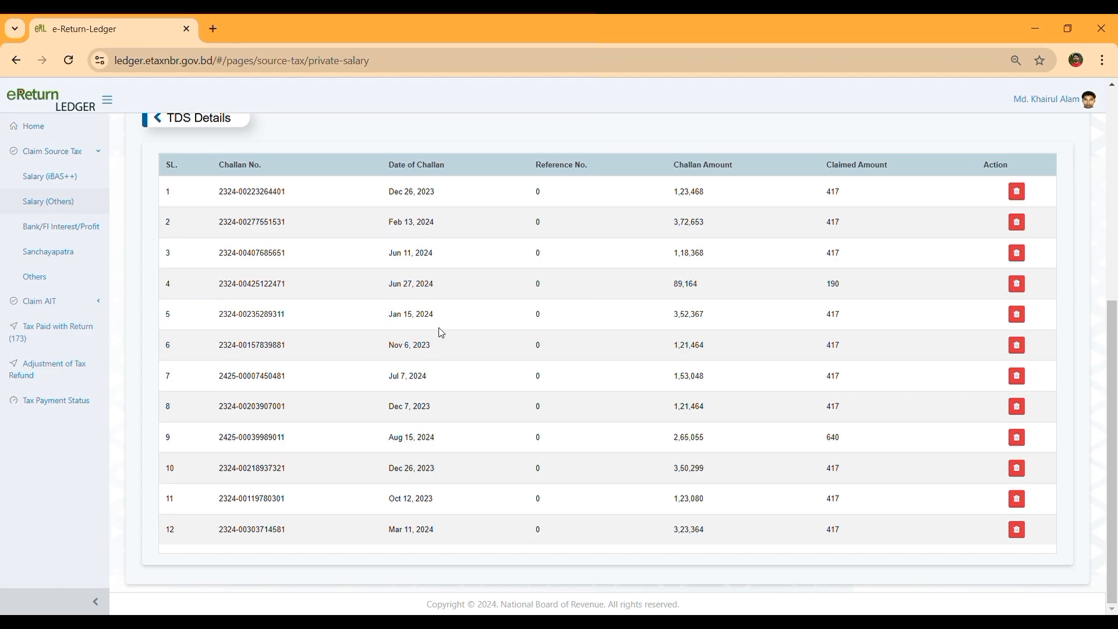
left_click(68, 233)
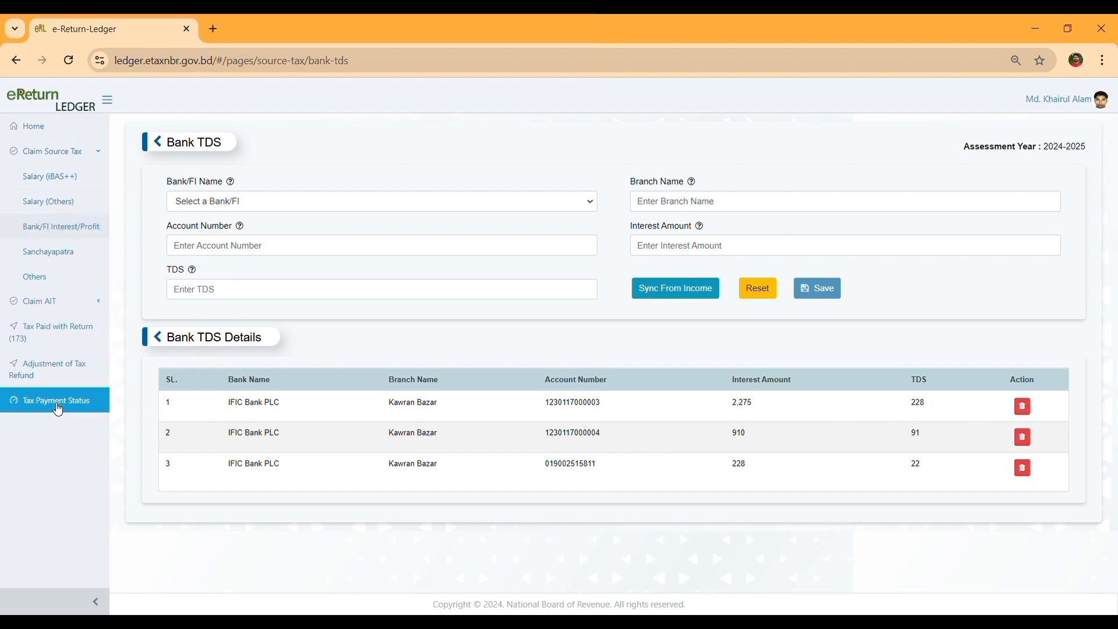
Step: Check the Tax Payment Status summary in the ledger and return to the eReturn system
left_click(59, 410)
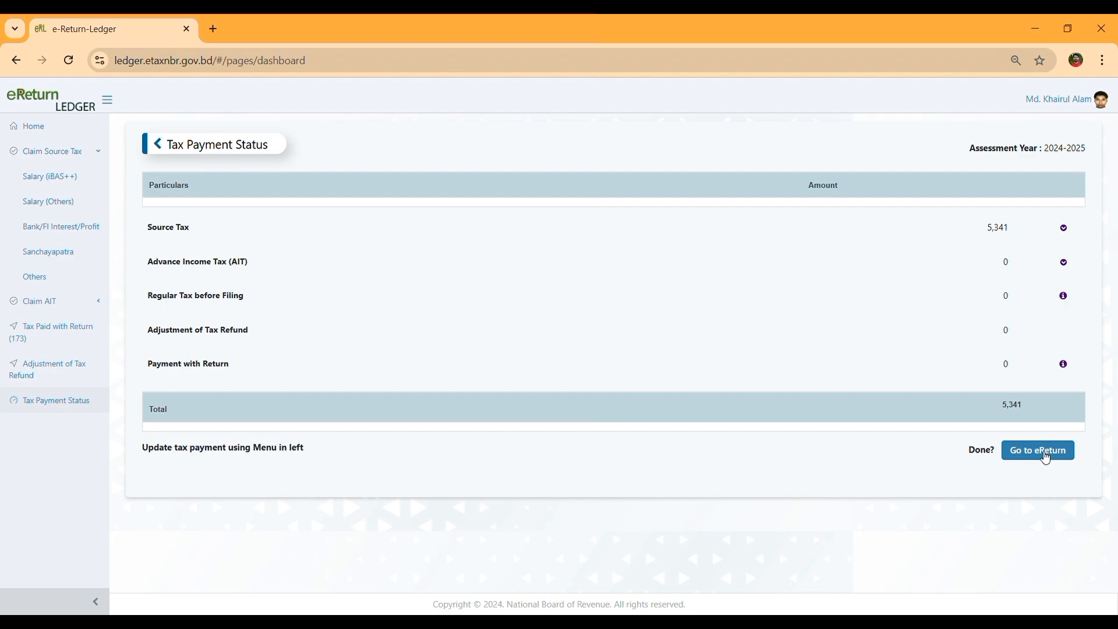
left_click(1045, 455)
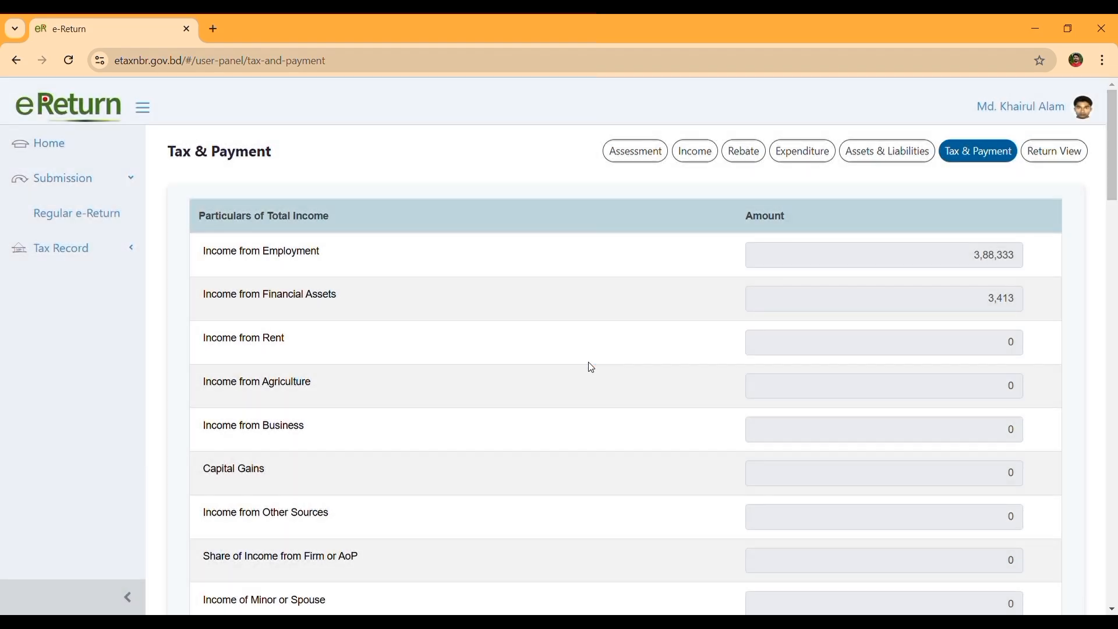
Step: Proceed to the online return from the Final Payable section of the Tax & Payment page
scroll(591, 367, "down", 10)
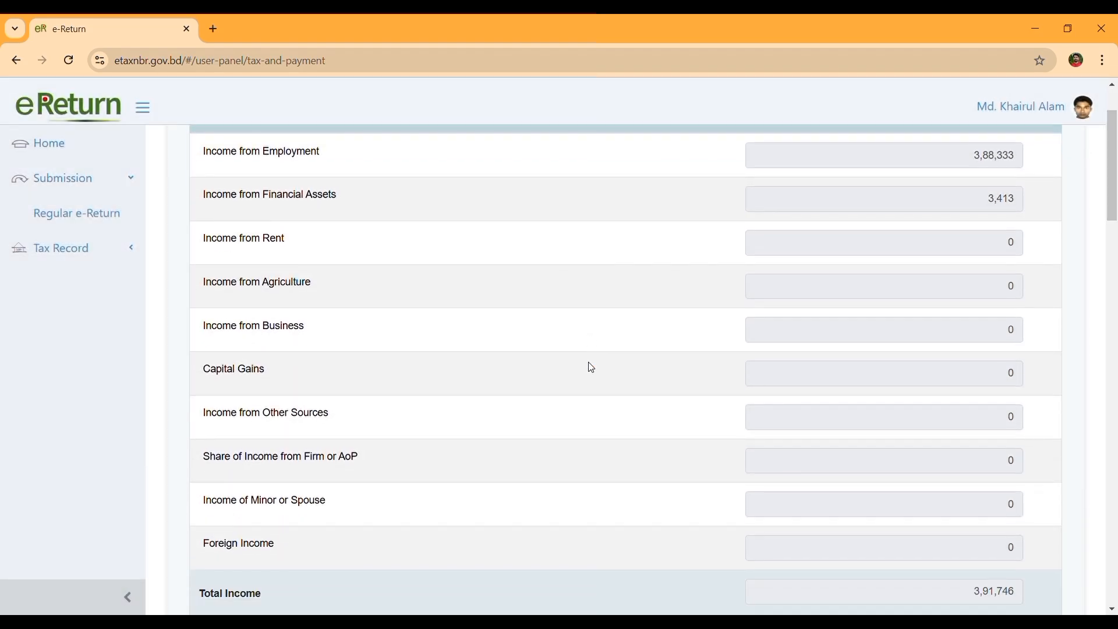
scroll(591, 367, "down", 15)
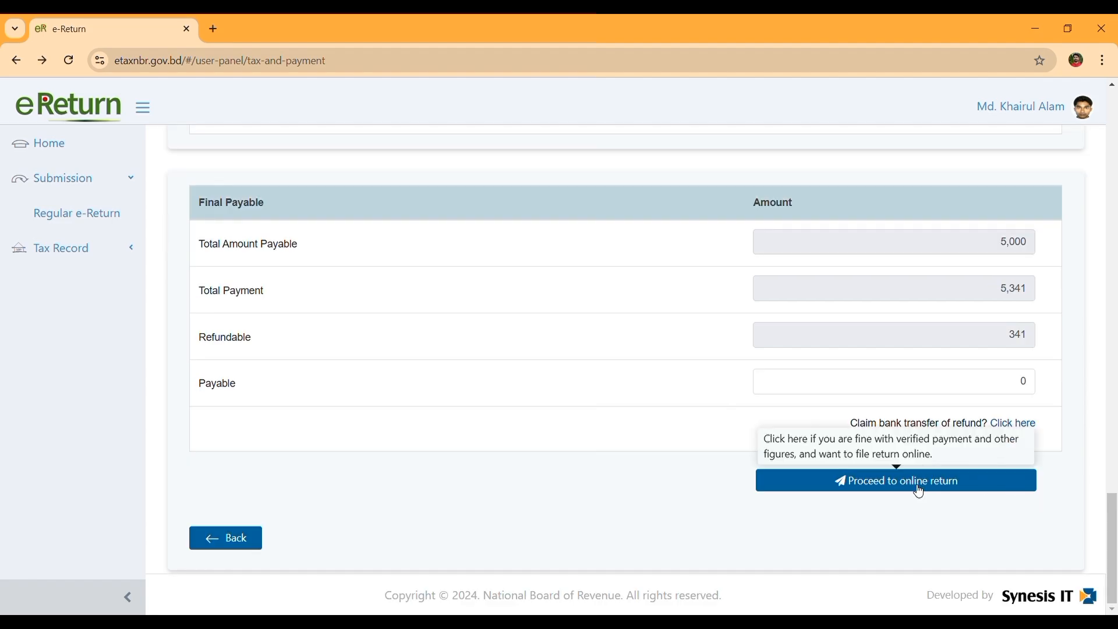
left_click(920, 492)
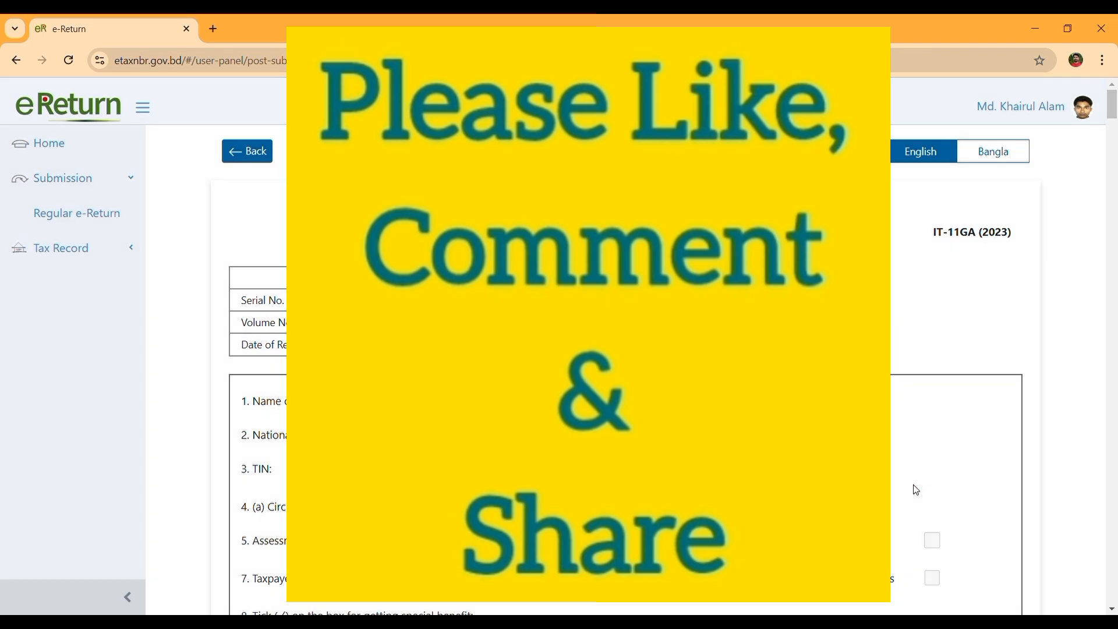
Step: Look through the generated IT-11GA (2023) return form
scroll(917, 314, "down", 7)
scroll(919, 313, "down", 10)
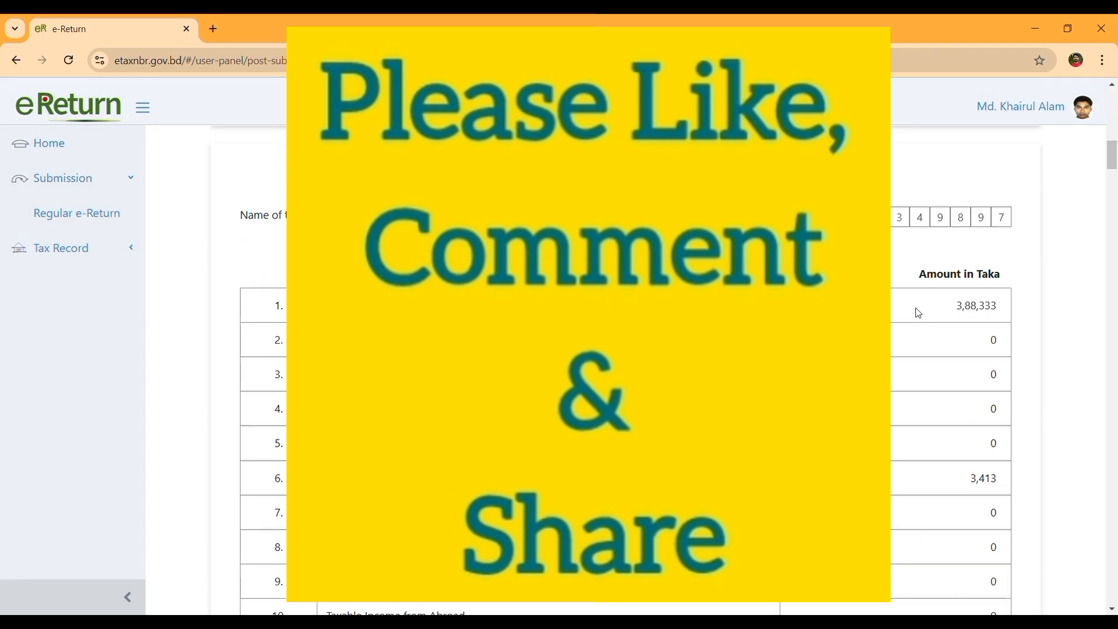
scroll(919, 314, "up", 17)
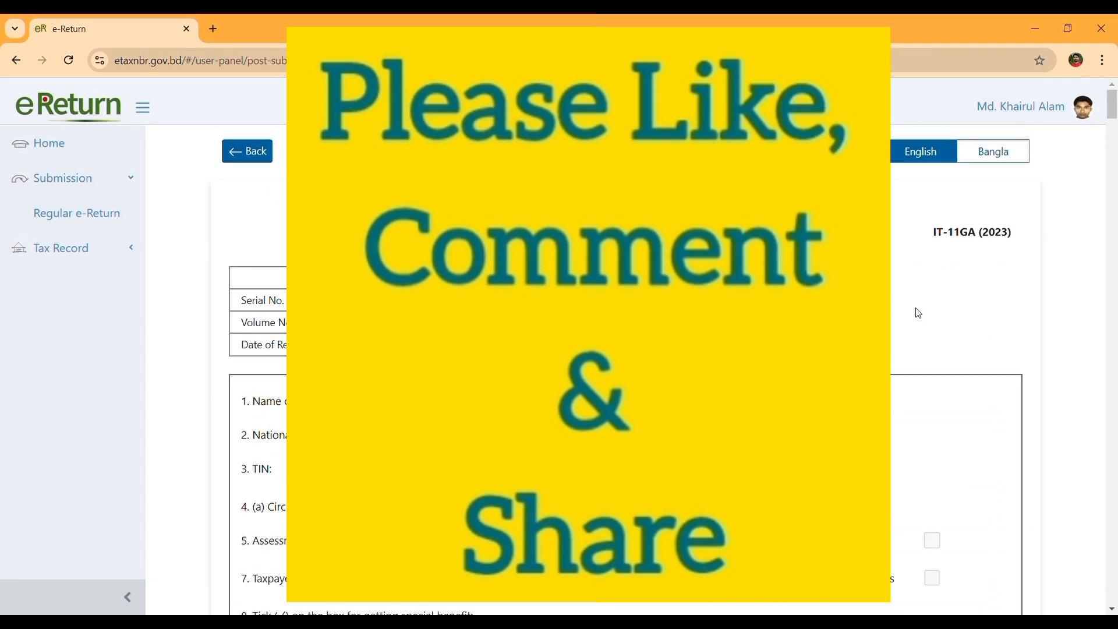